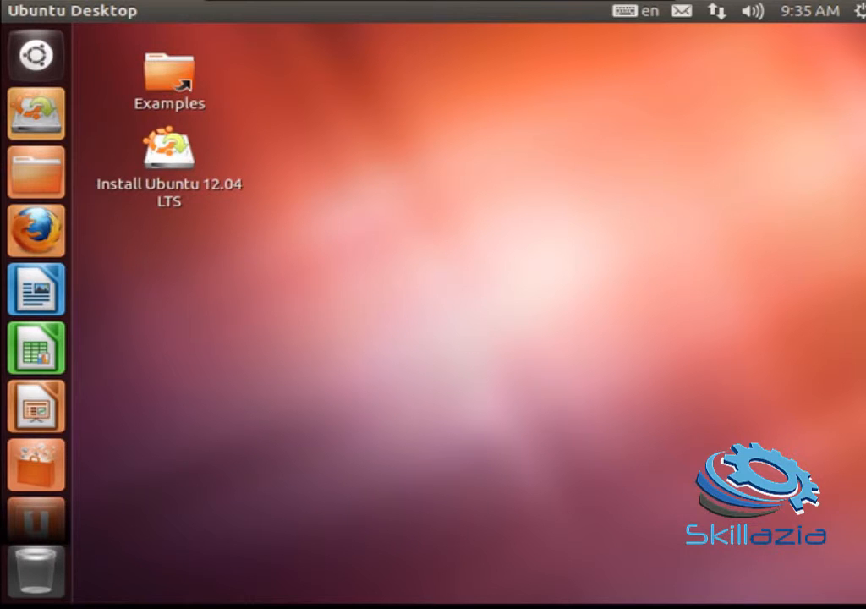
Launch the Ubuntu 12.04 LTS installer in English and choose "Something else" as the installation type for manual partitioning.
click(169, 151)
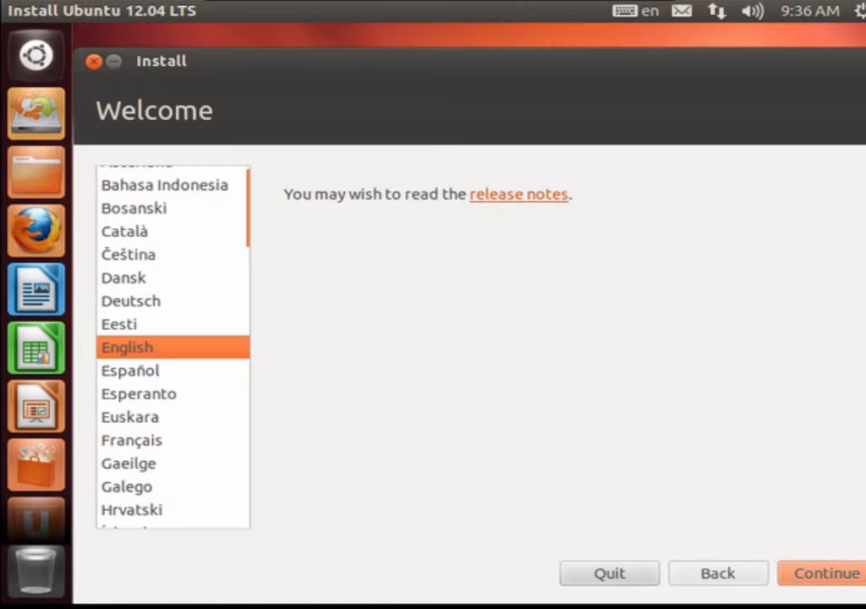
key(Return)
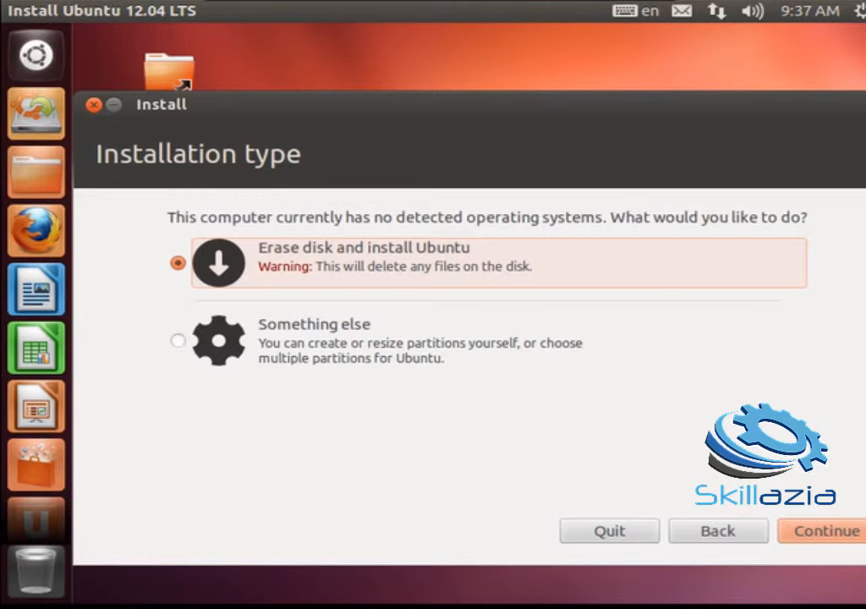
key(Down)
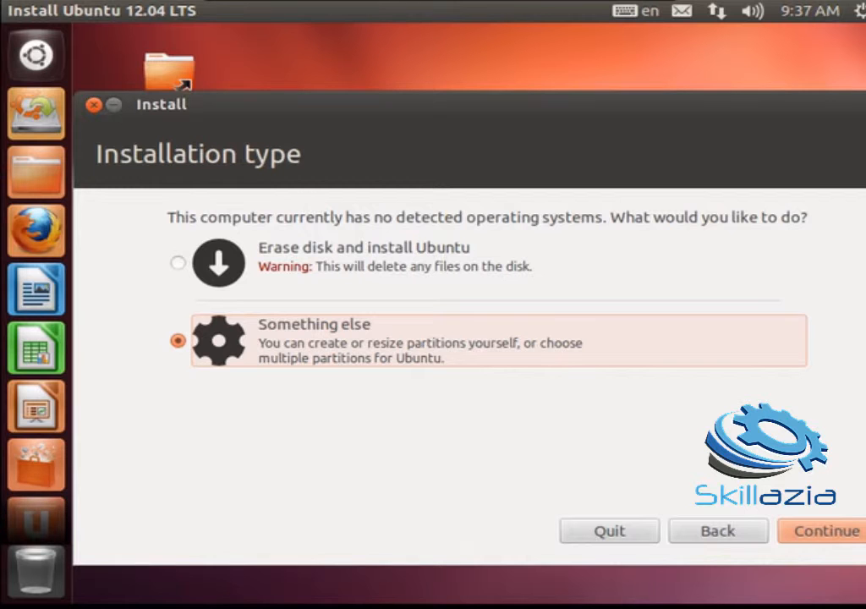
key(Return)
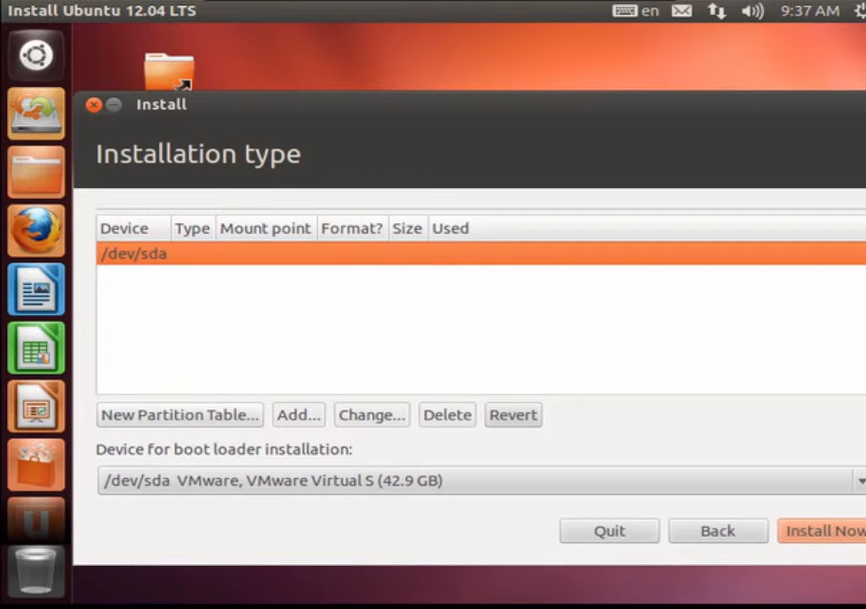
Create a new empty partition table on /dev/sda.
click(180, 415)
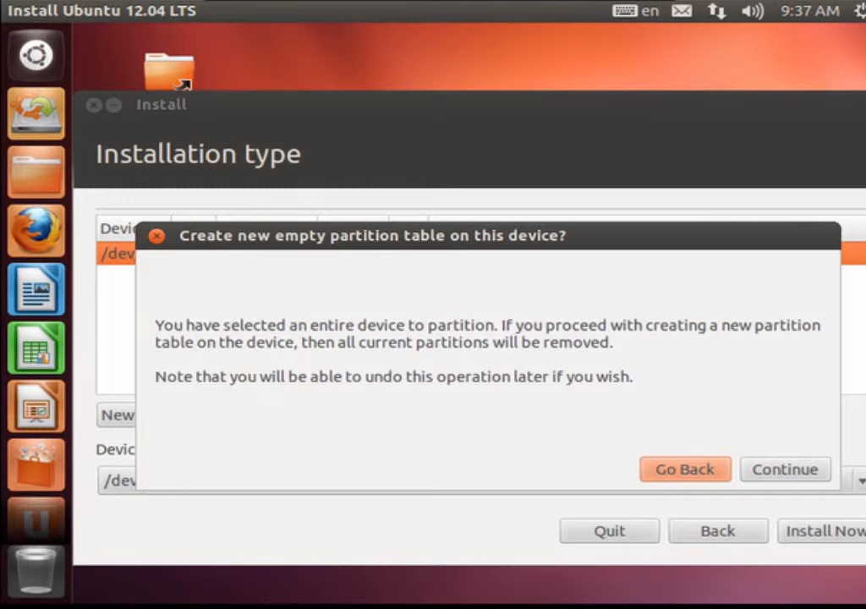
key(Tab)
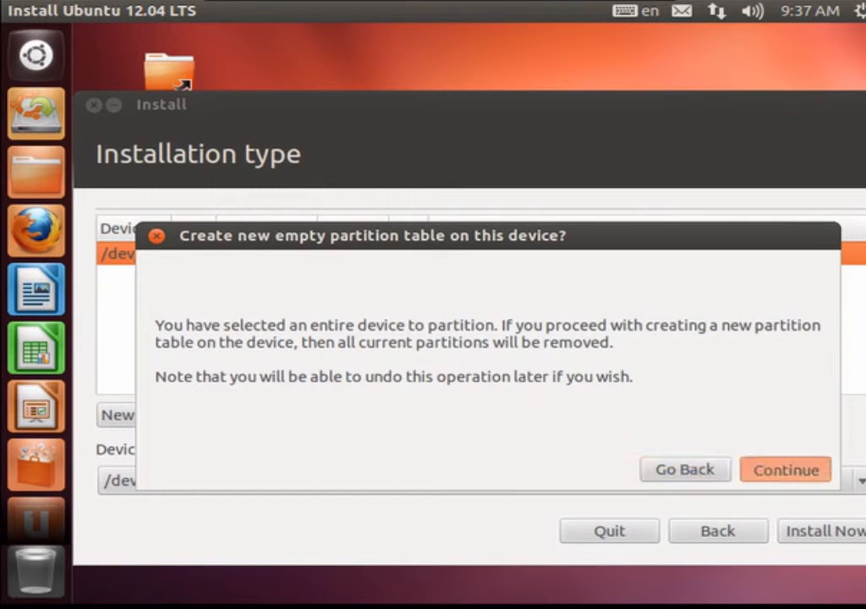
key(Return)
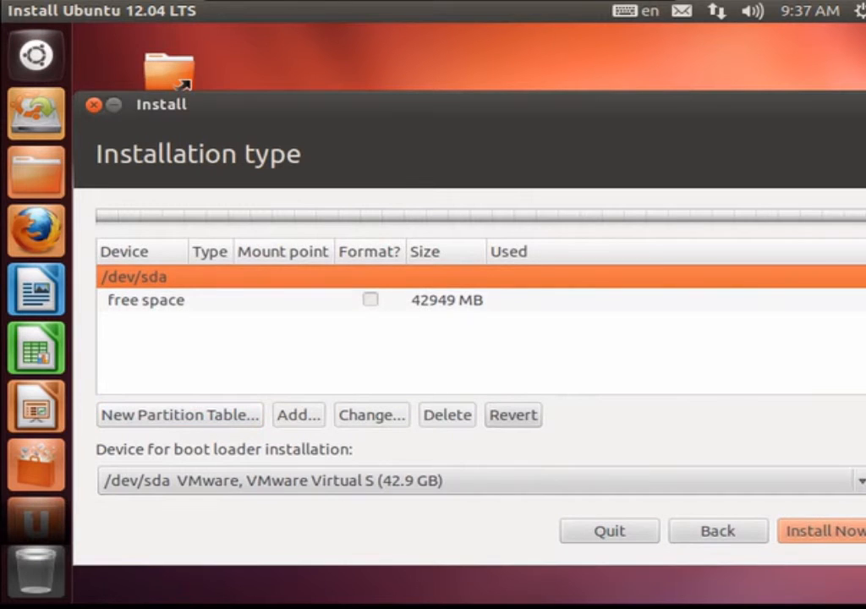
Start a new primary partition in the free space of /dev/sda and set its size to 2048 MB.
click(146, 300)
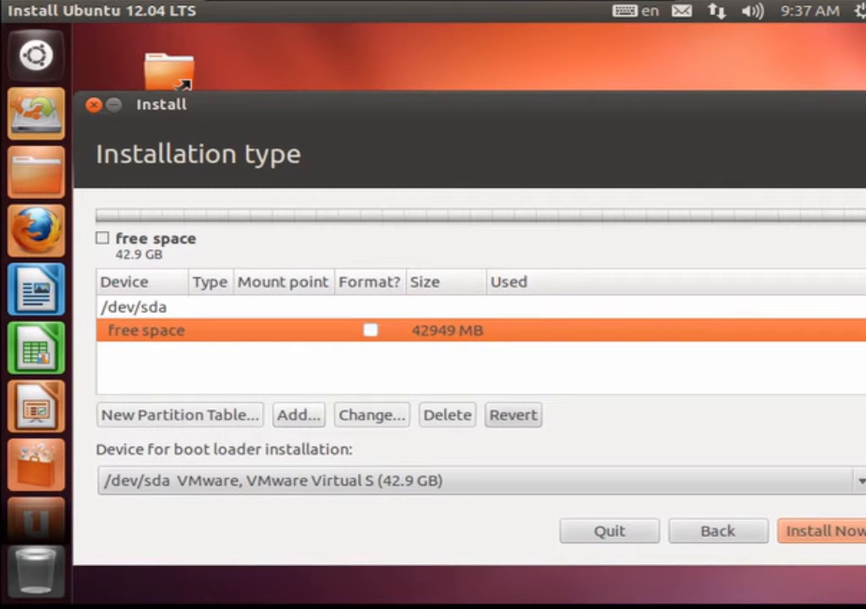
click(299, 414)
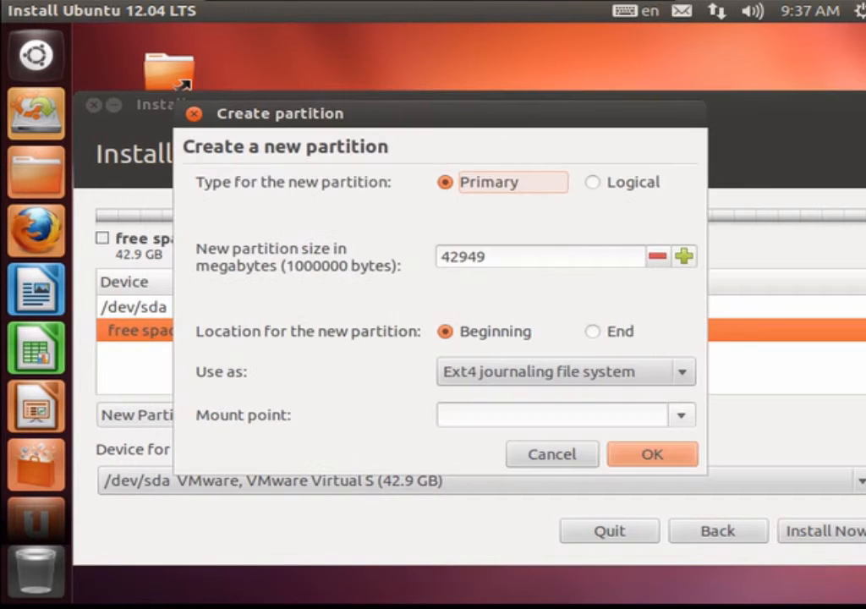
key(Tab)
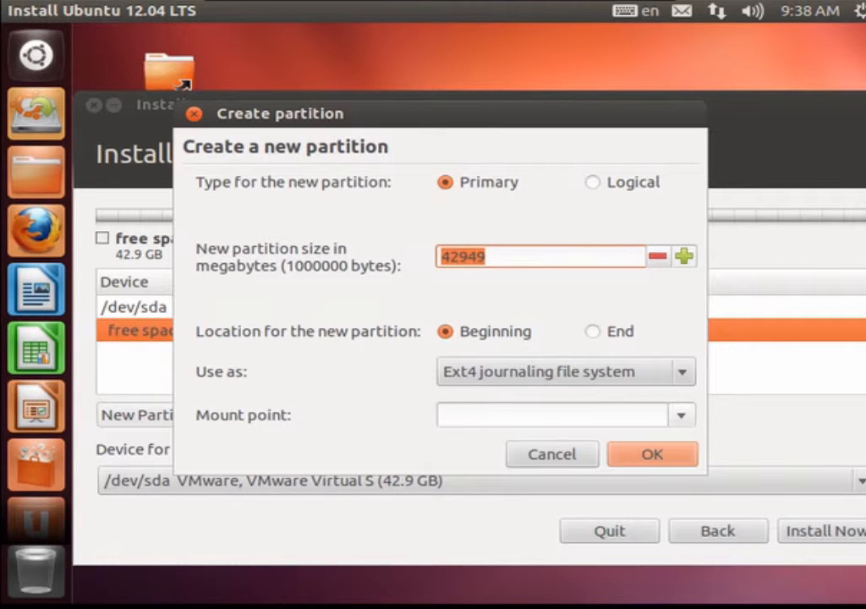
key(Down)
key(Insert)
key(Up)
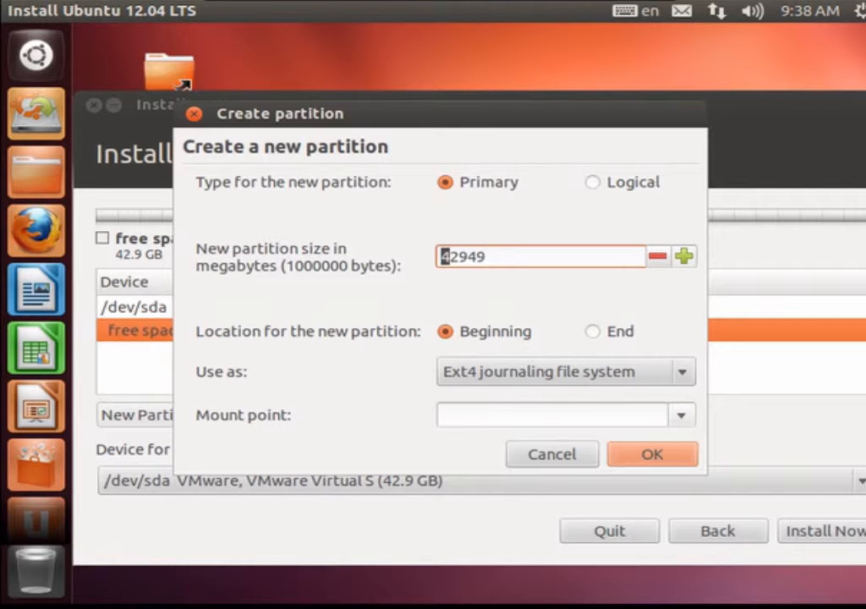
key(Delete)
key(Delete)
key(Delete)
key(Delete)
key(Delete)
text(2)
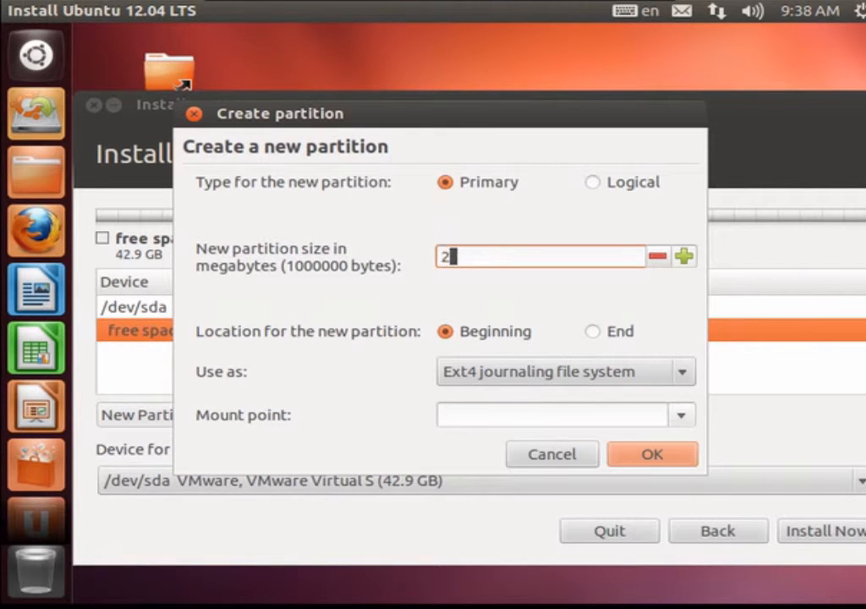
text(048)
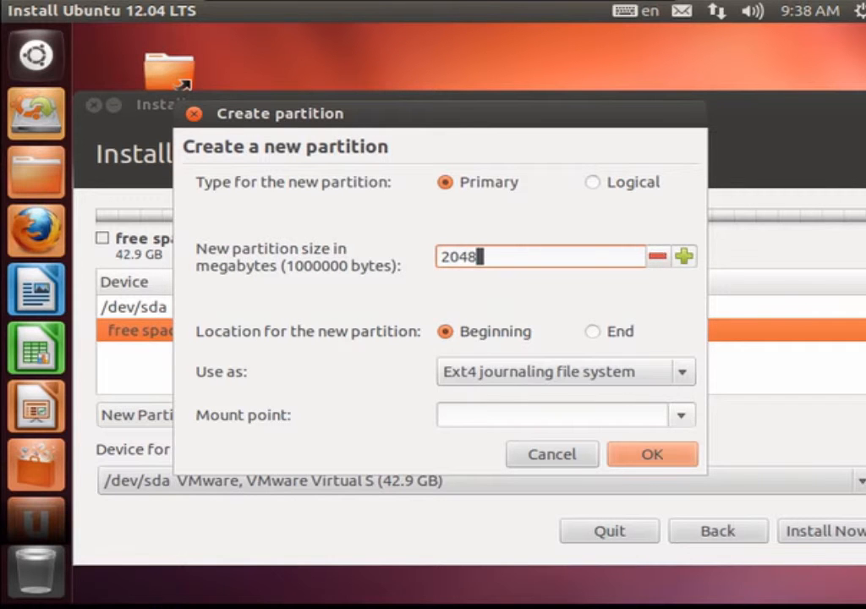
Set the new partition's use to swap area and create it.
click(565, 371)
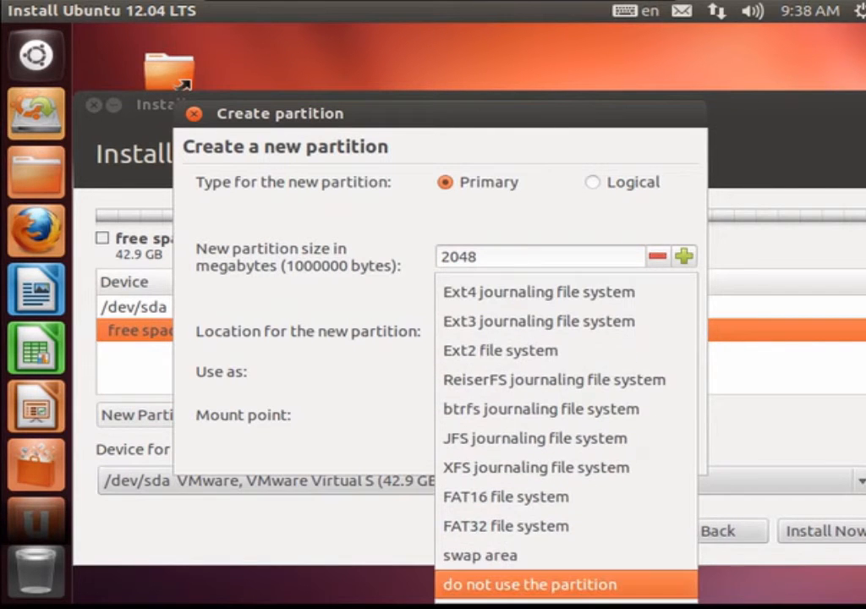
click(524, 555)
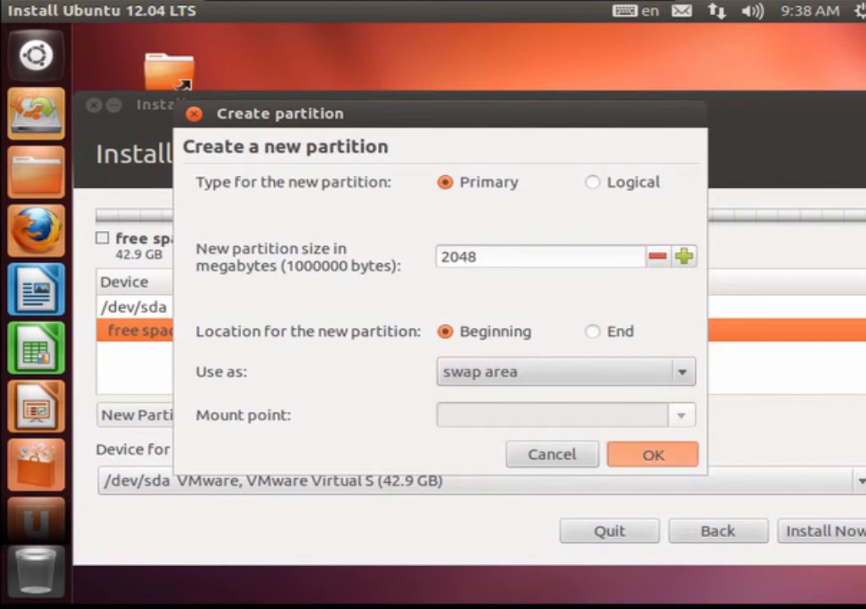
click(651, 454)
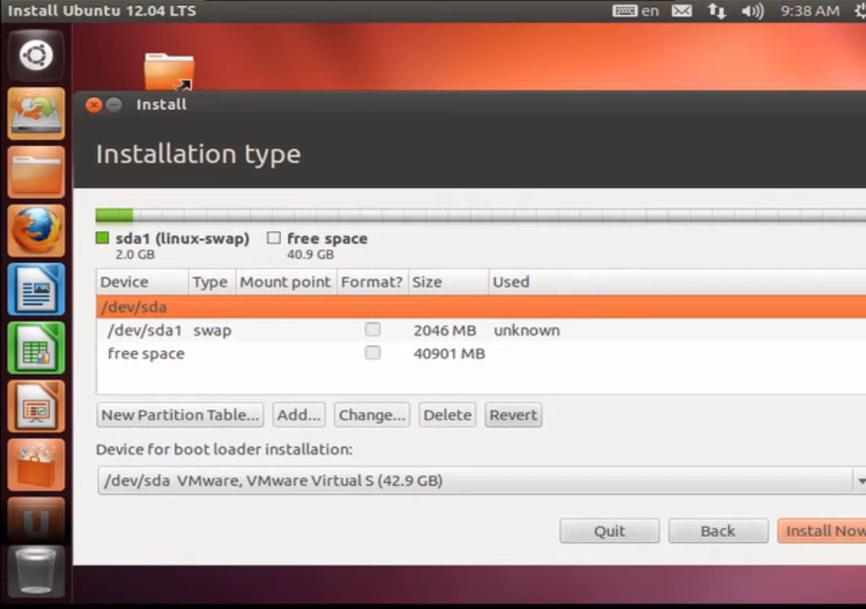
Create a 512 MB logical Ext4 partition in the remaining free space with the mount point /boot.
click(146, 354)
click(298, 415)
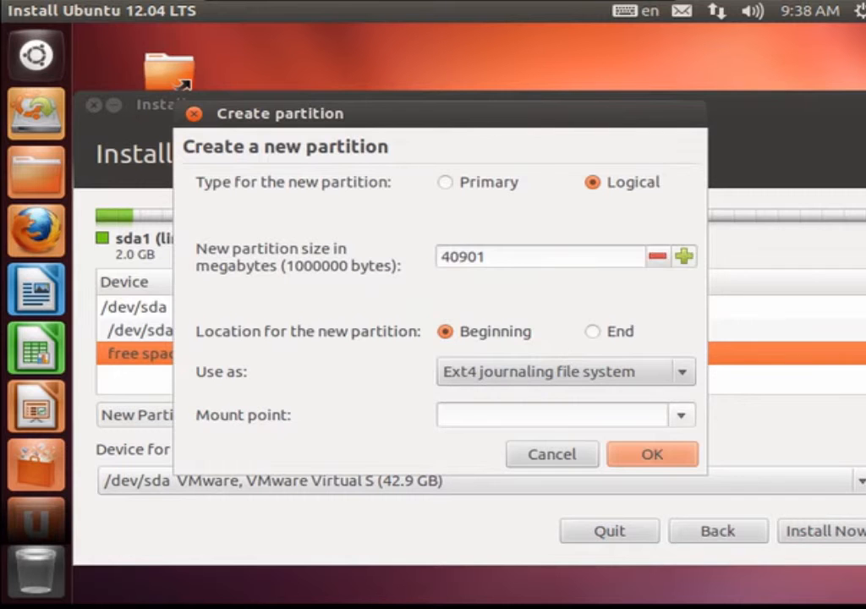
click(681, 415)
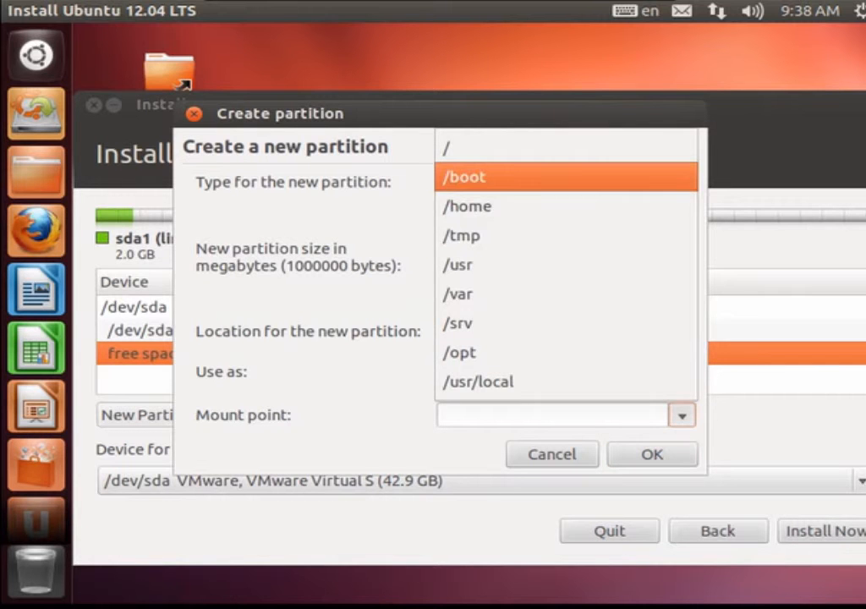
click(466, 177)
click(488, 256)
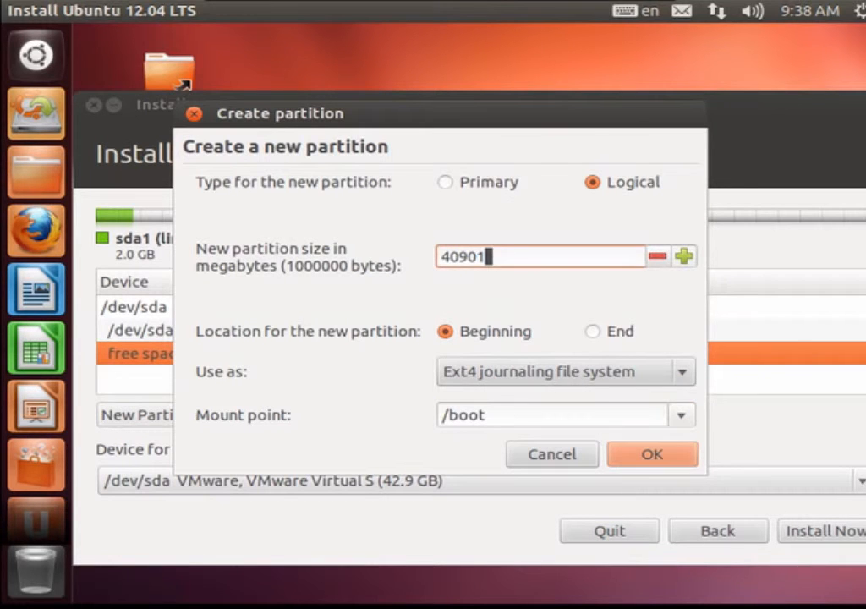
key(BackSpace)
key(BackSpace)
key(BackSpace)
key(BackSpace)
key(BackSpace)
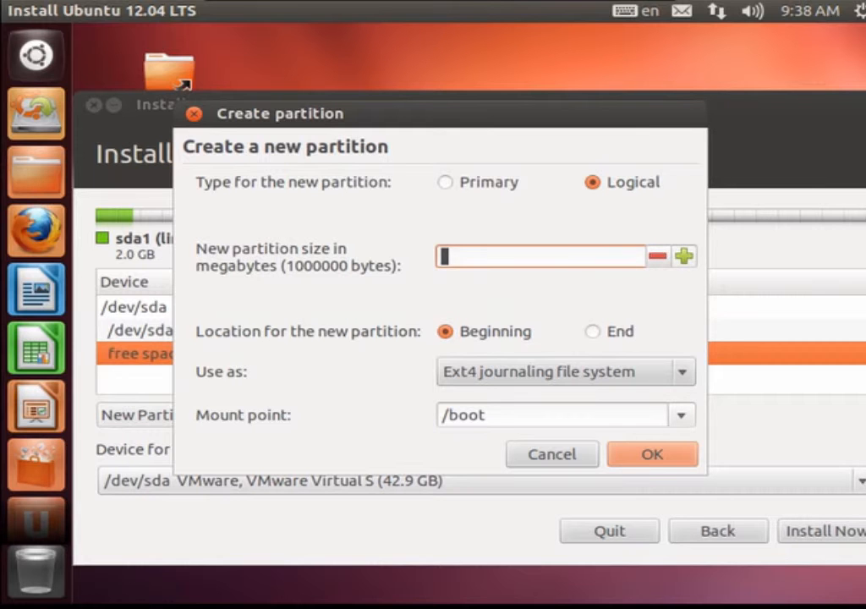
text(512)
key(Return)
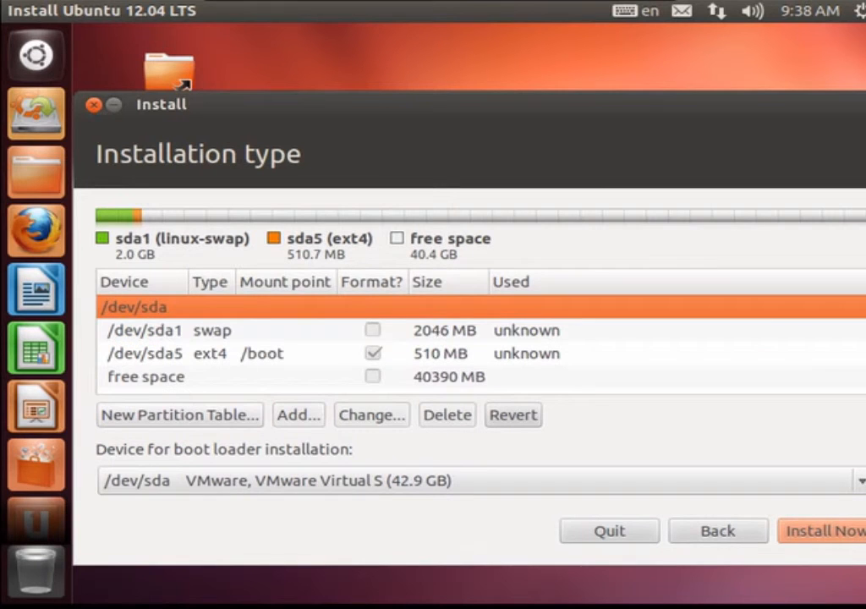
Create a logical Ext4 partition from all the remaining free space with the mount point /.
click(146, 377)
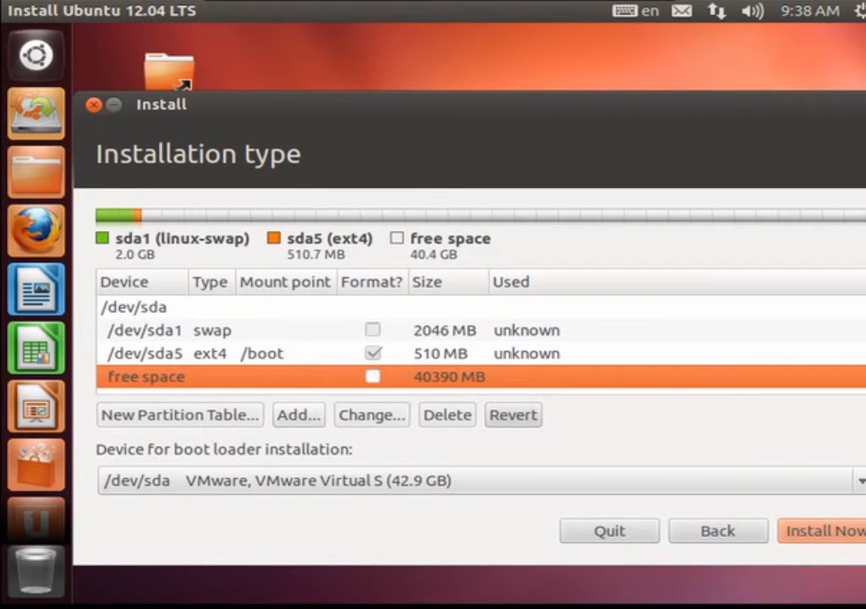
click(298, 415)
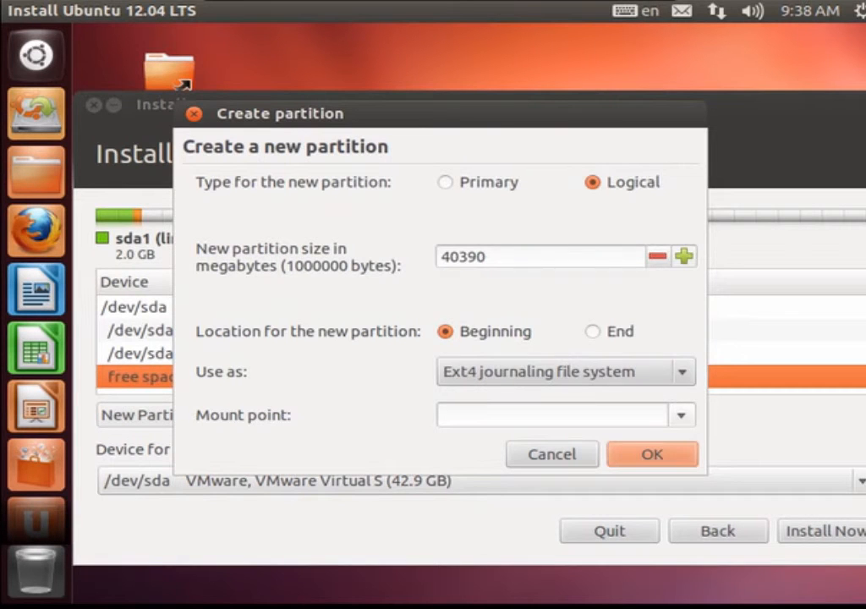
click(681, 415)
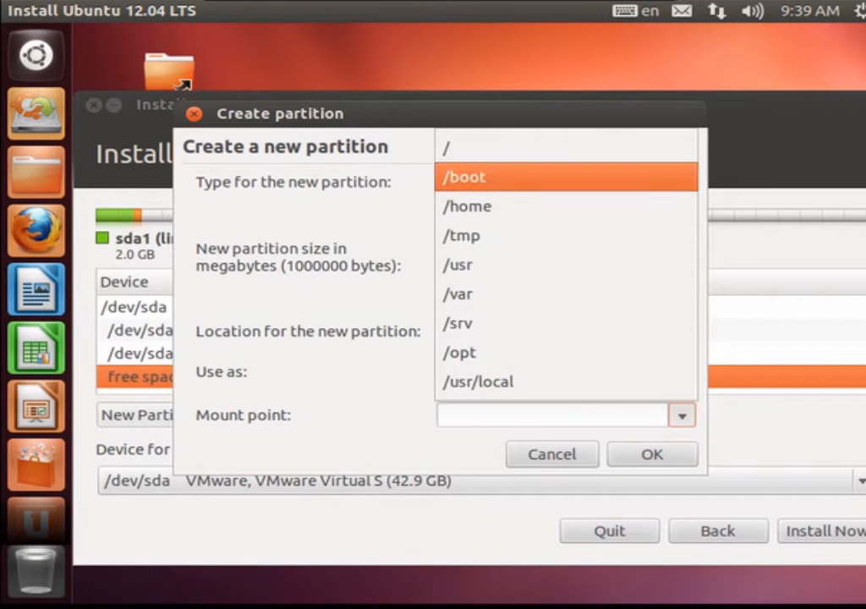
click(507, 148)
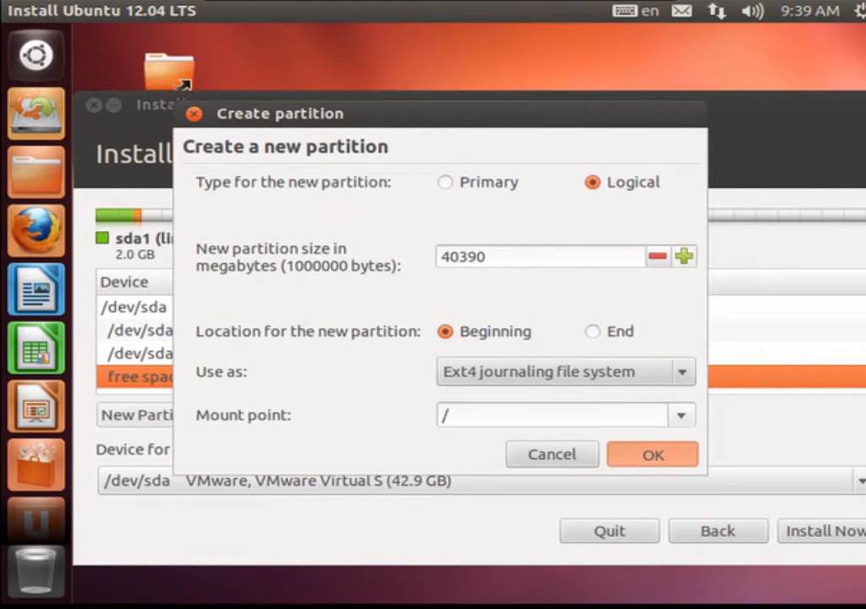
click(651, 454)
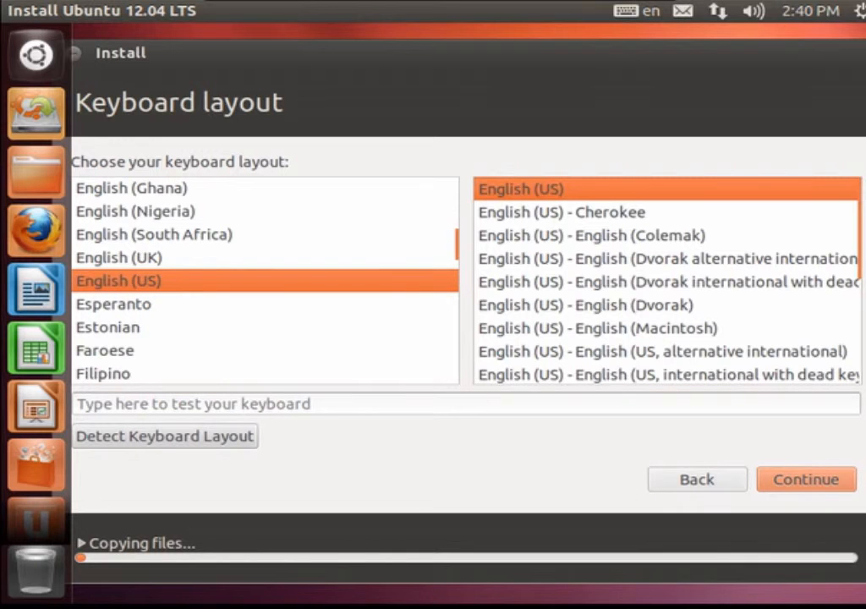
Accept the English (US) keyboard layout and enter the user's name for the new account.
key(Return)
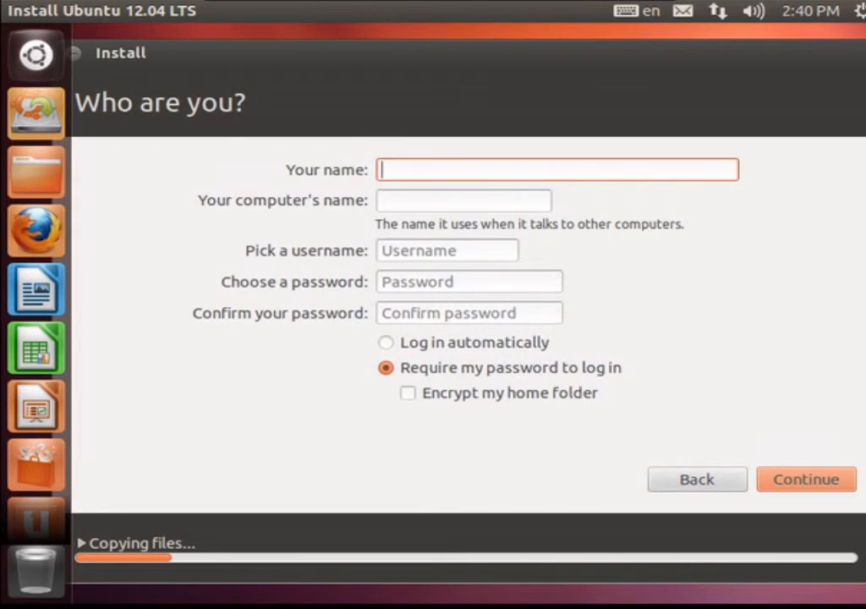
text(babar)
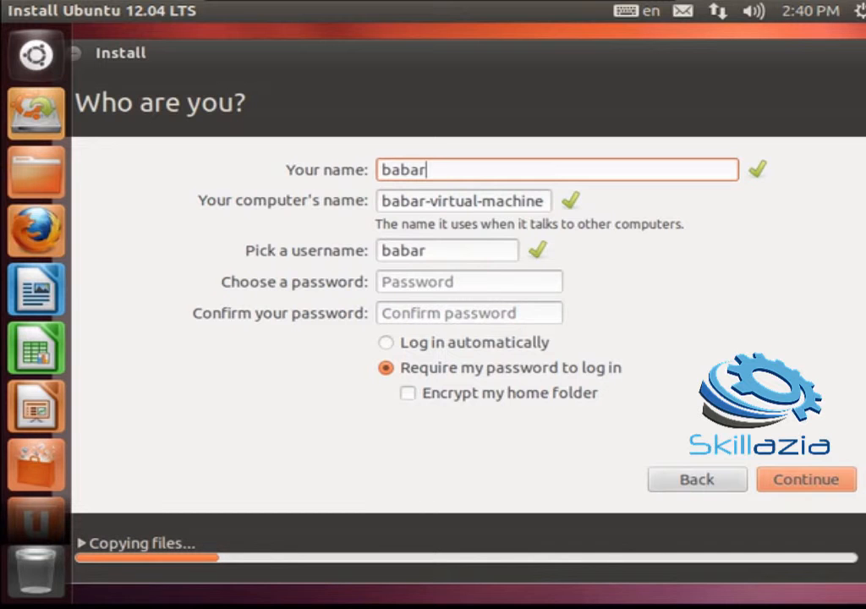
Enter and confirm the account password, keep the password required for login, and continue the installation.
click(422, 281)
text(••)
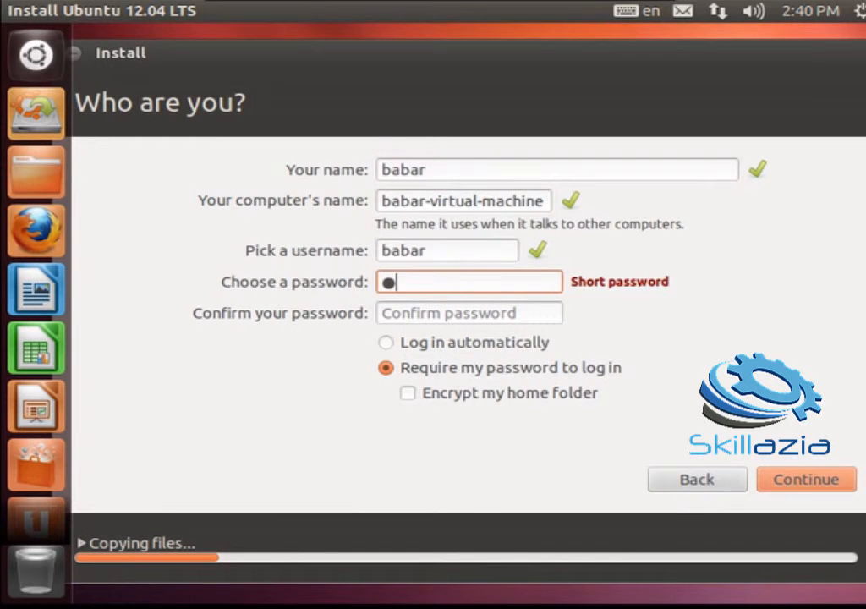
text(••••••)
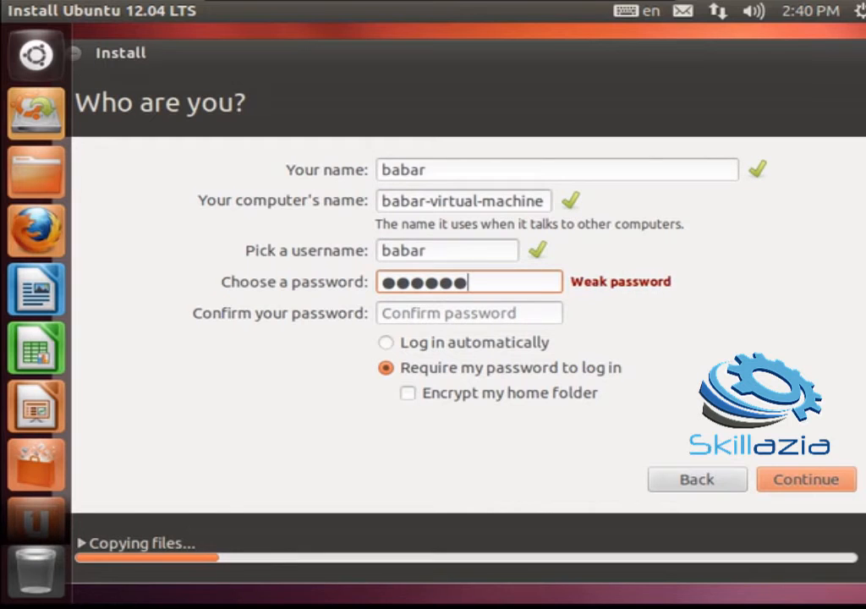
text(•)
key(Tab)
text(••••)
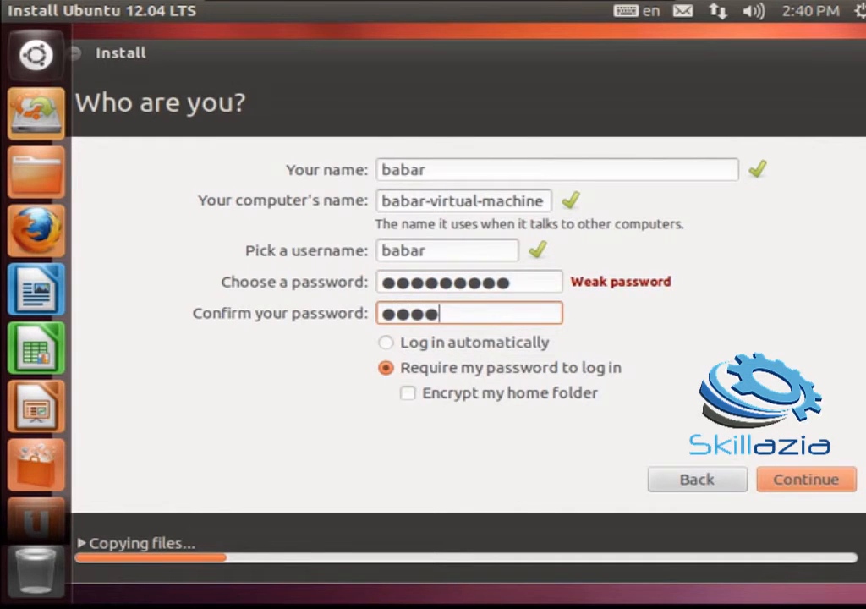
text(•••••)
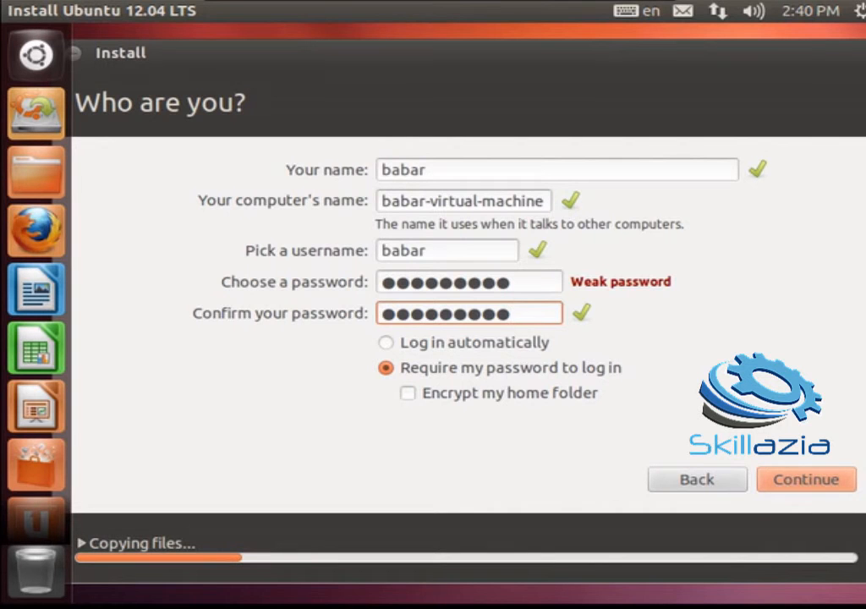
click(806, 479)
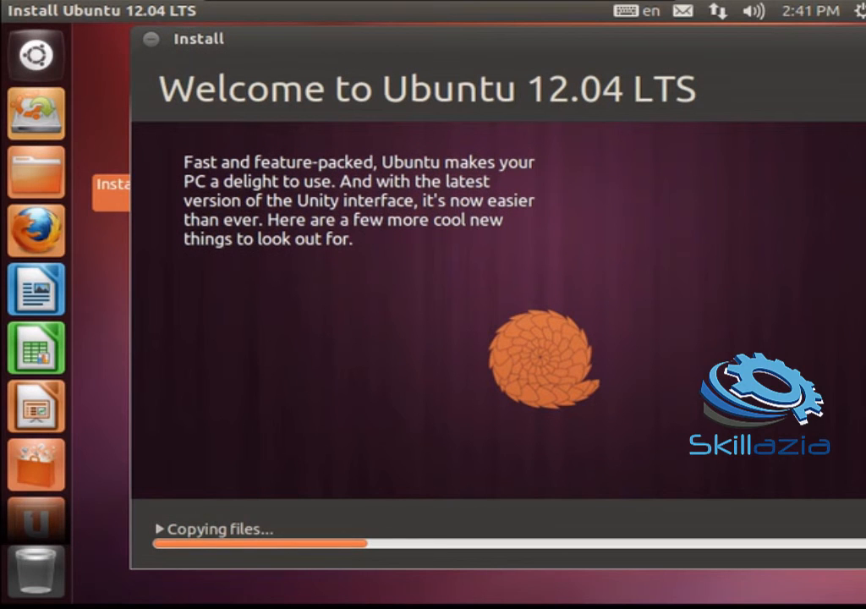
Switch to Firefox and load skype.com while the installer copies files.
click(36, 230)
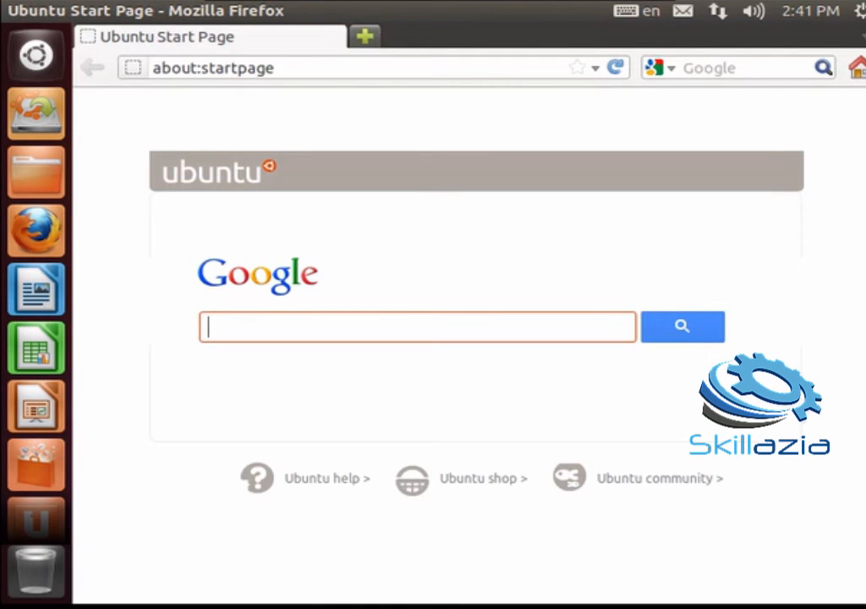
click(278, 68)
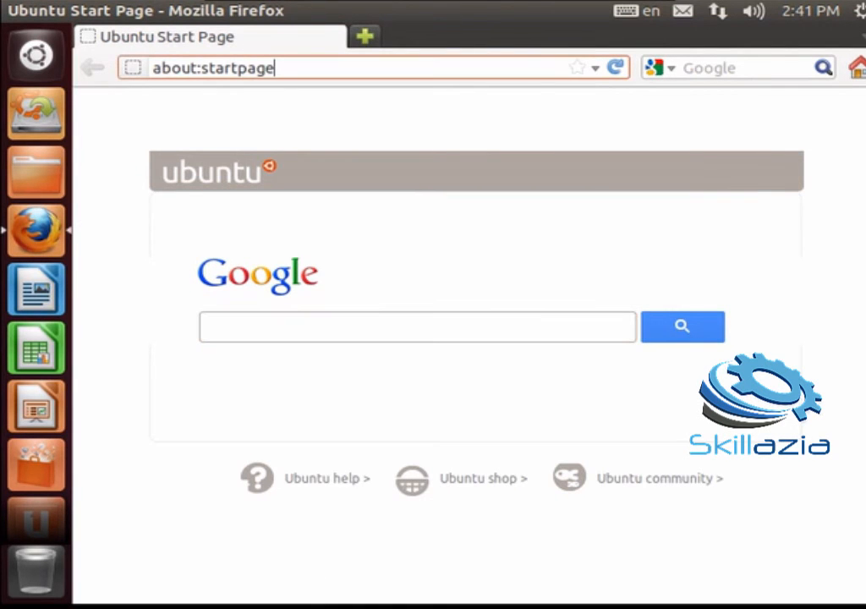
key(ctrl+a)
key(BackSpace)
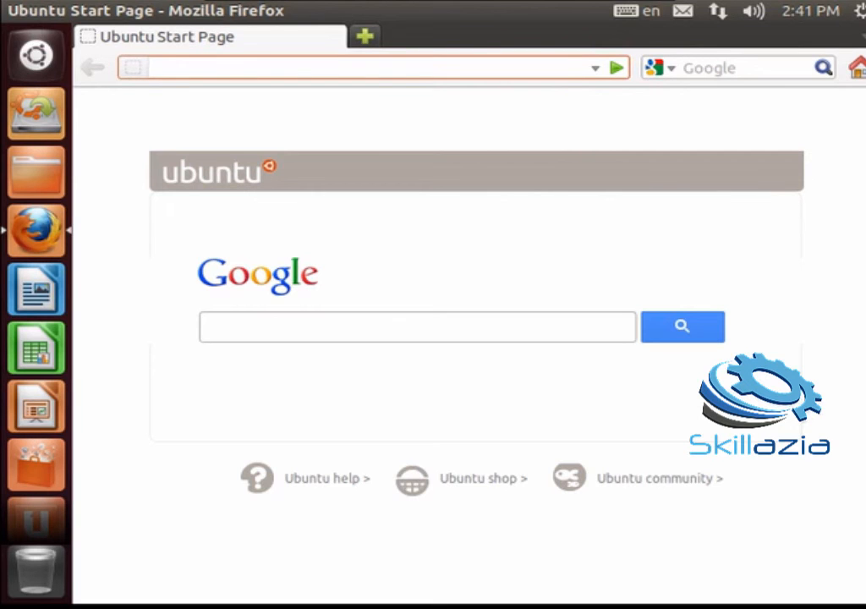
text(skype)
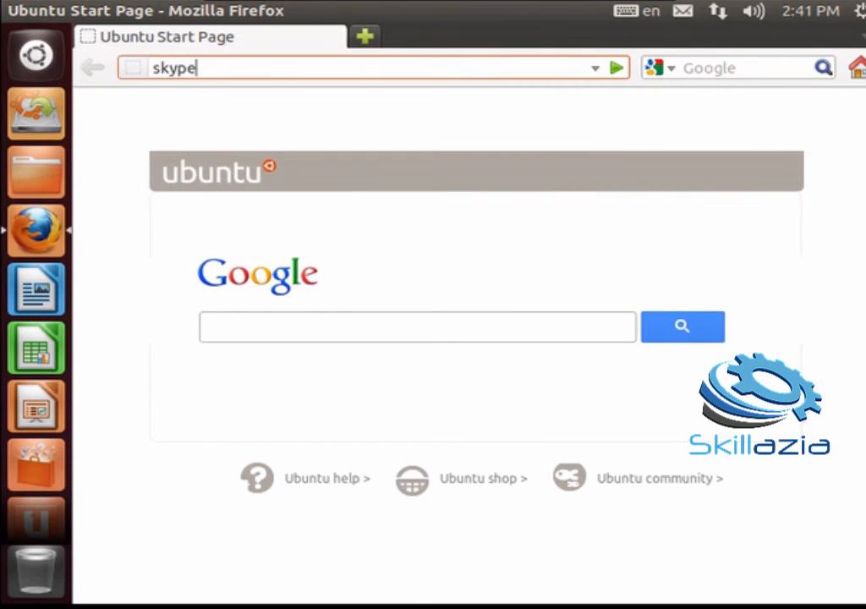
text(.com)
key(Return)
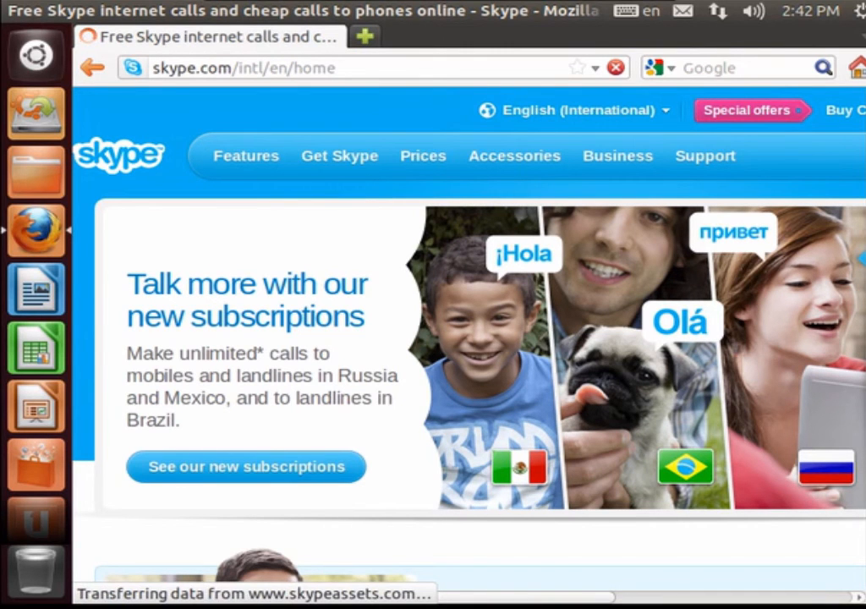
Open the Linux version's page under Get Skype with its download options, and minimize the browser to return to the installer.
mouse_move(342, 165)
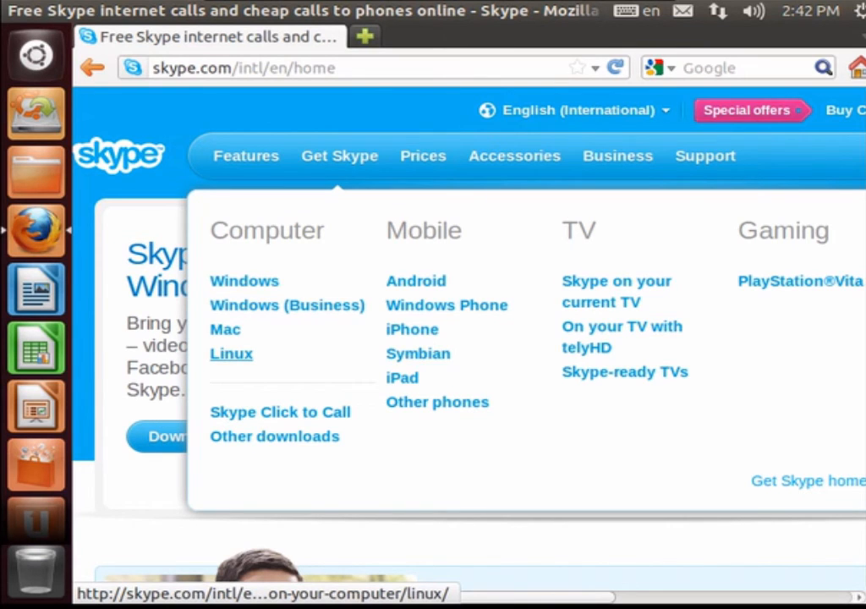
click(230, 353)
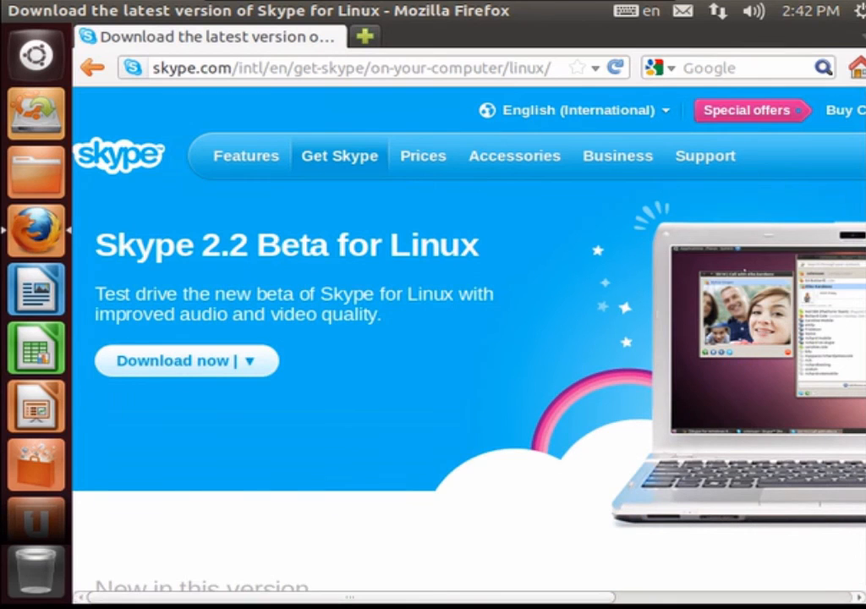
click(241, 361)
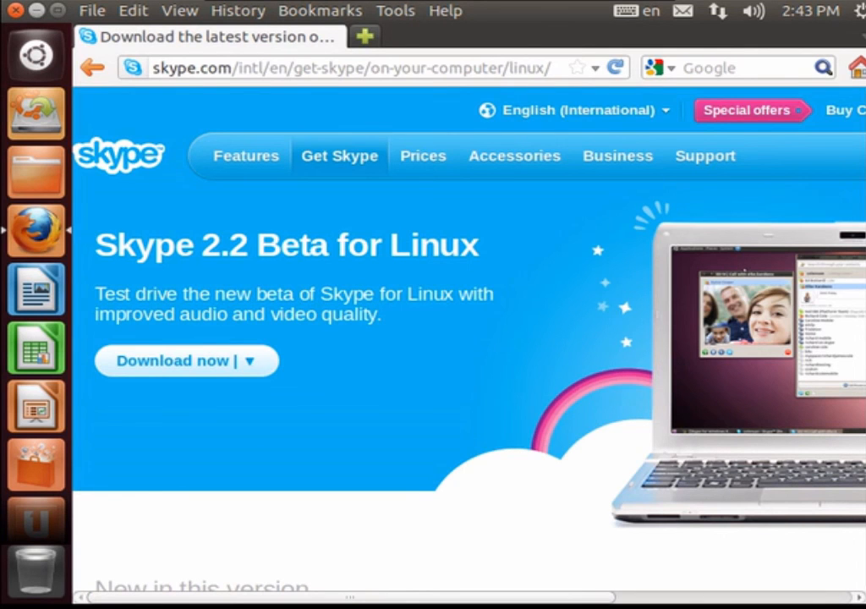
click(36, 10)
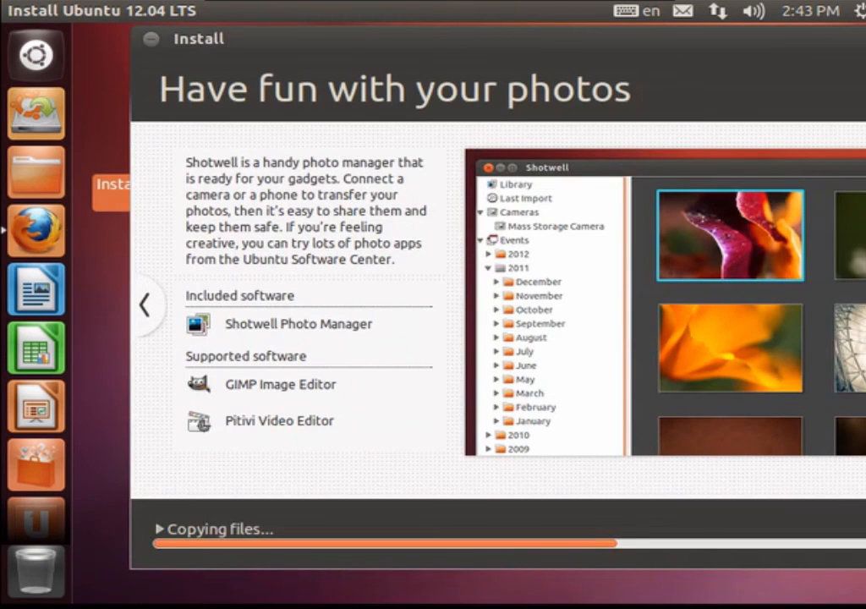